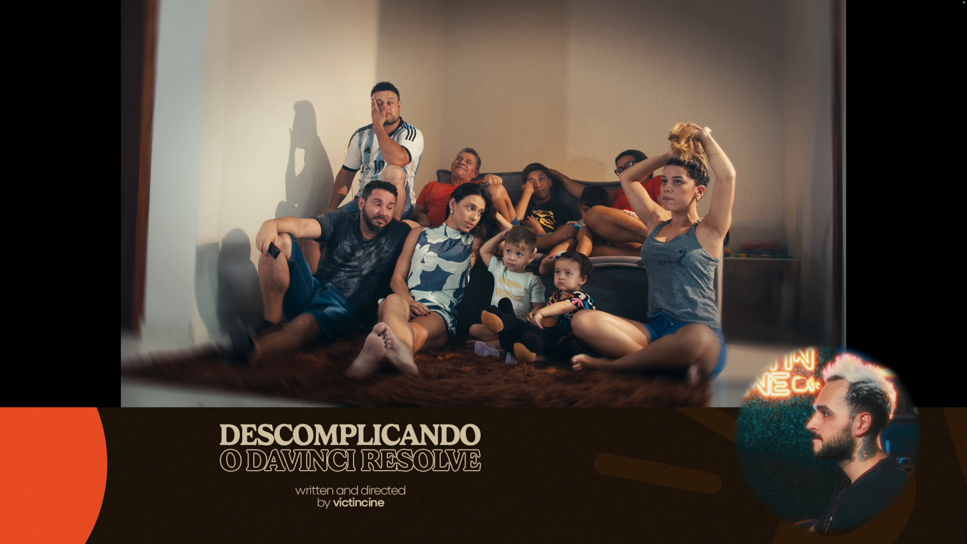
Compare the full-screen image with the JANELA 3 node switched on and off, leaving the node disabled when exiting full screen
key("super+d")
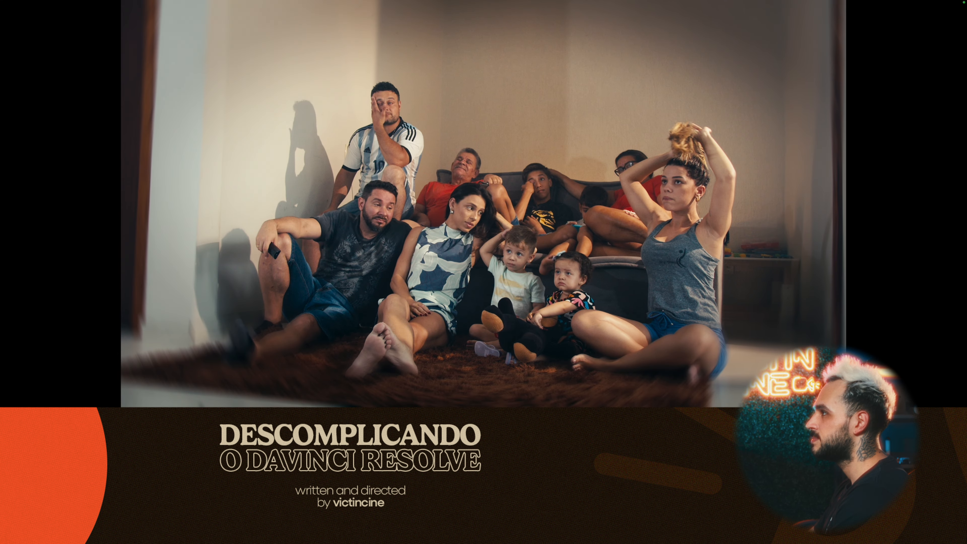
key("super+d")
key("super+d")
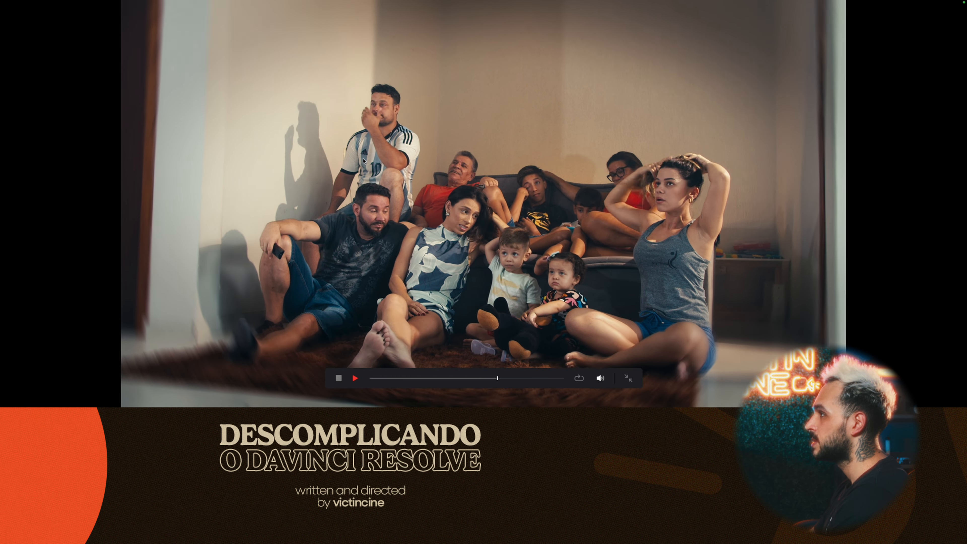
key("super+d")
key("Escape")
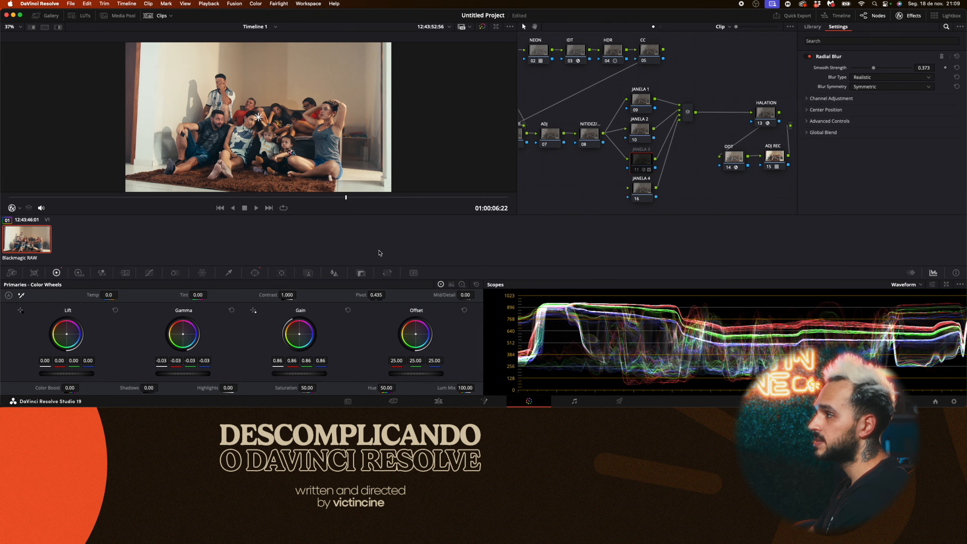
Play the timeline from its start on the Edit page and return to the Color page
left_click(439, 400)
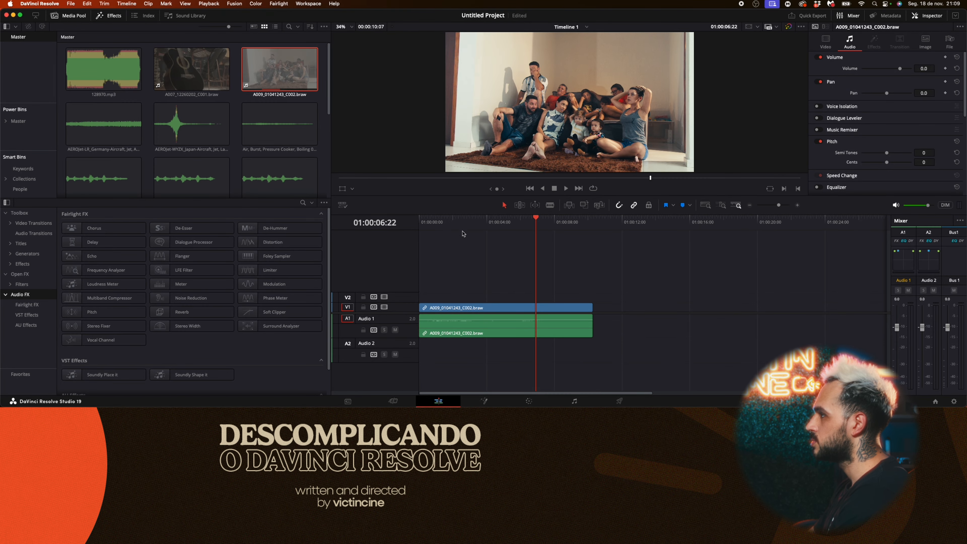
key("Home")
key("space")
key("shift+6")
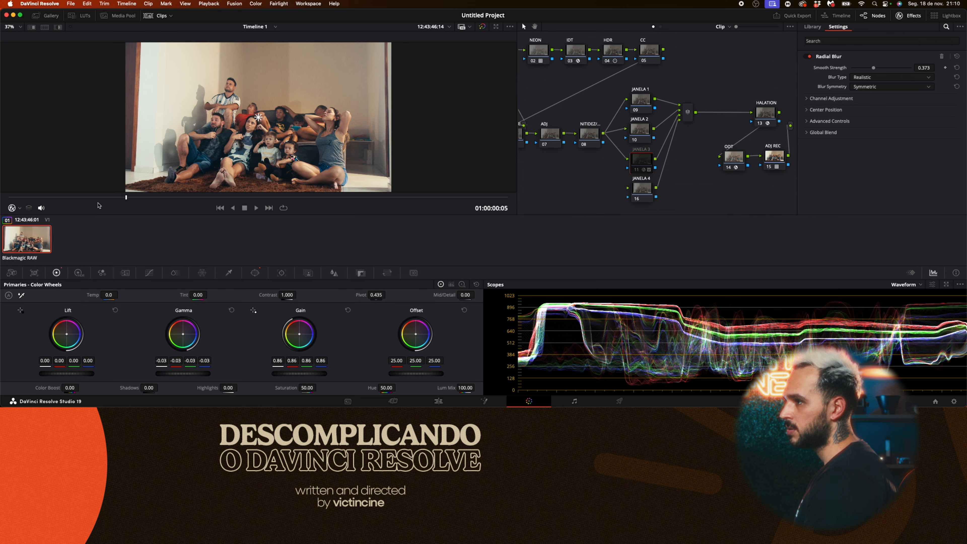
Enable the JANELA 3 node near the clip's start, refit its circular window around the people with Soft 1 about 7.50, and track it in both directions
left_click(13, 197)
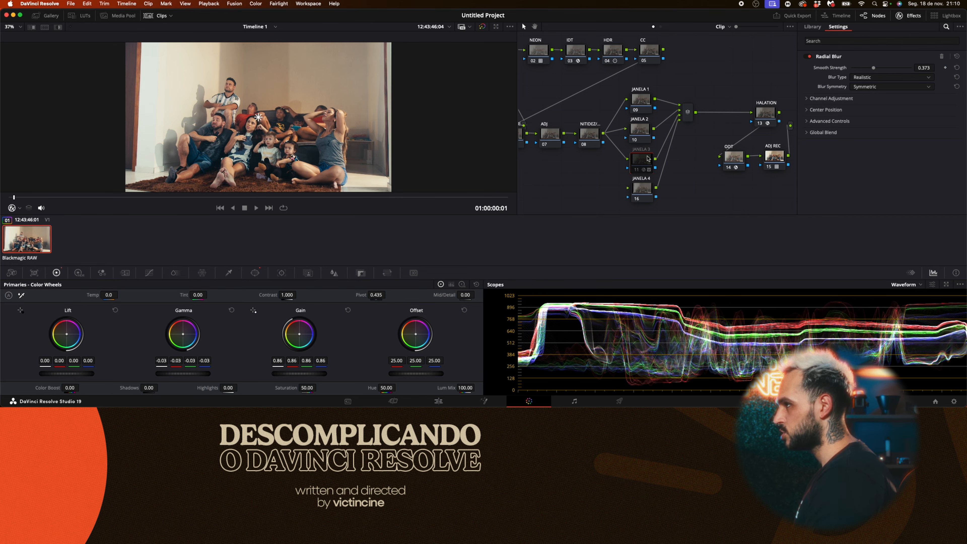
key("super+d")
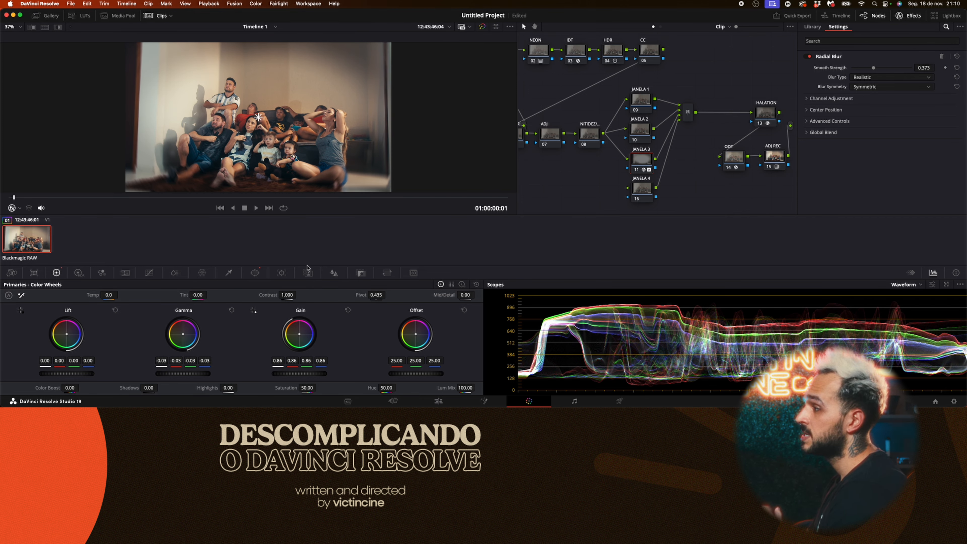
left_click(254, 273)
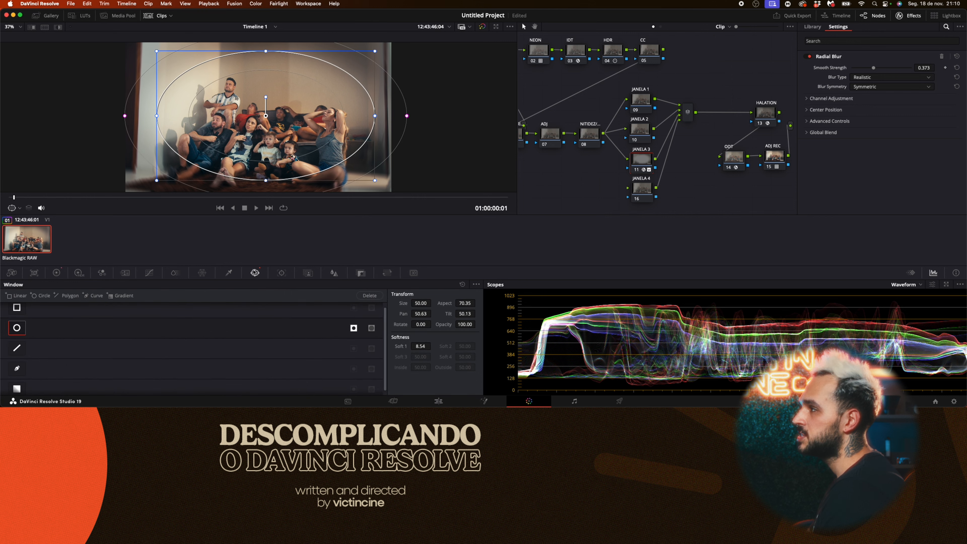
left_click_drag(285, 130, 282, 138)
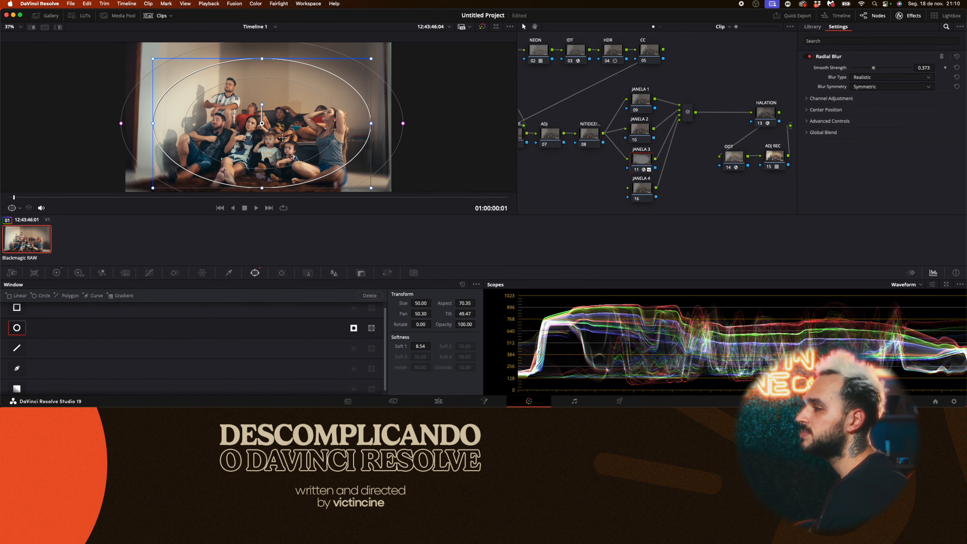
left_click_drag(376, 155, 399, 128)
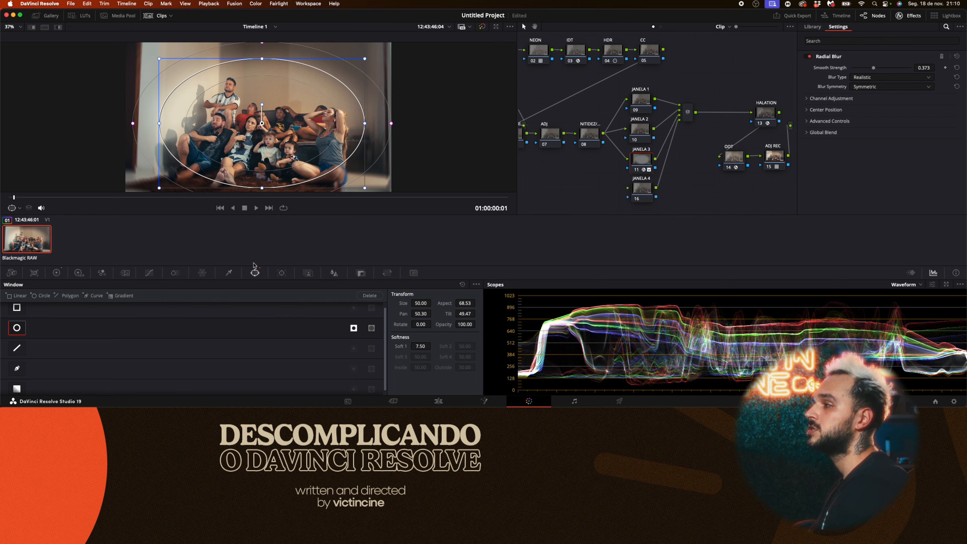
left_click(282, 272)
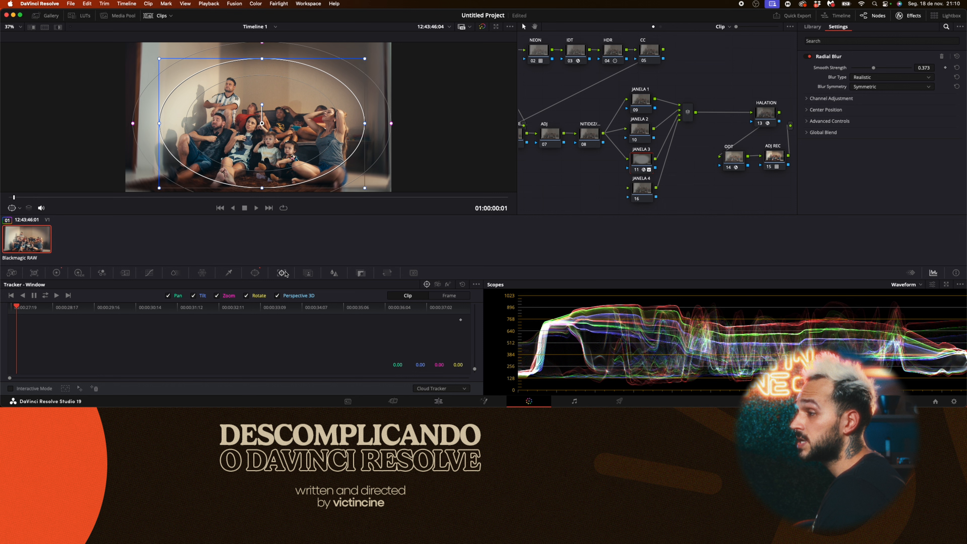
left_click(46, 296)
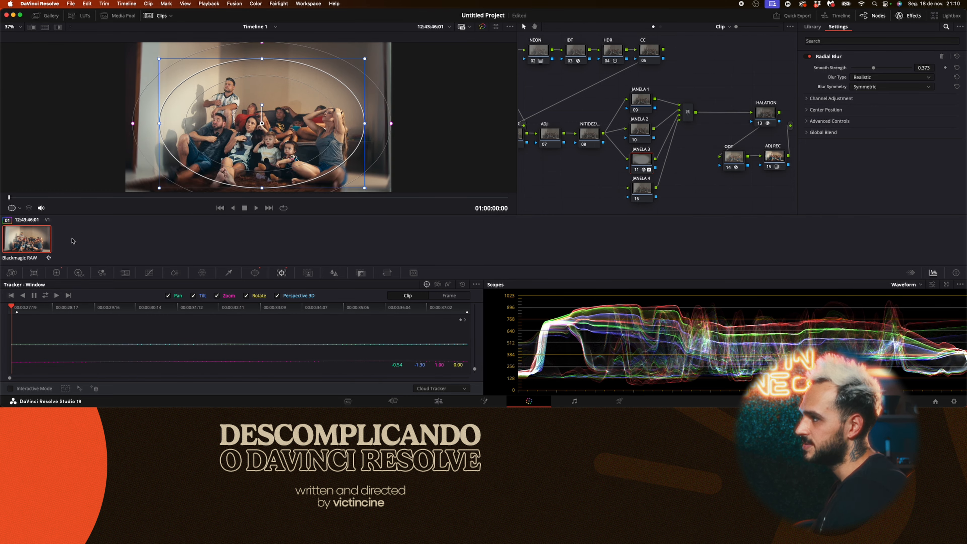
Run video stabilization on the V1 clip from the Edit page and play the clip
left_click(438, 401)
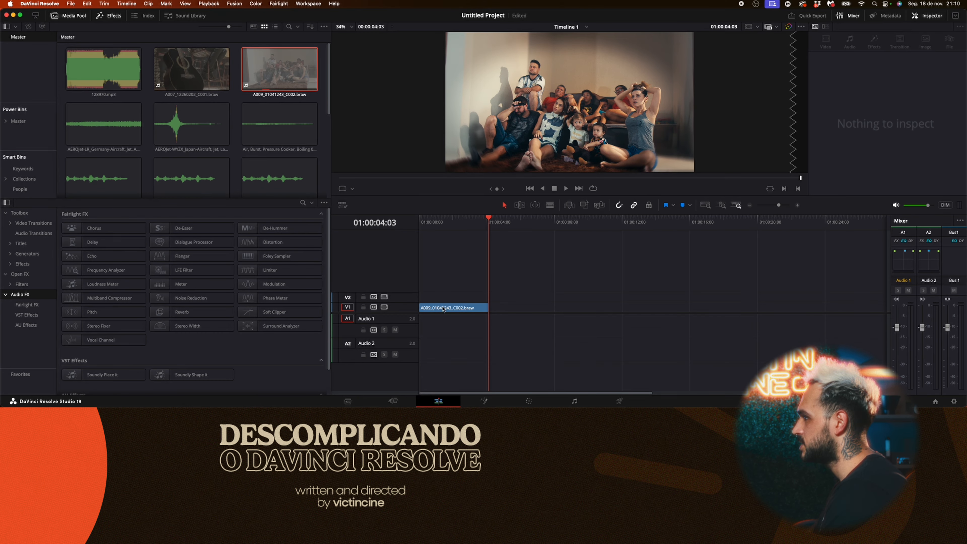
left_click(442, 309)
scroll(910, 159, "down", 3)
left_click(839, 154)
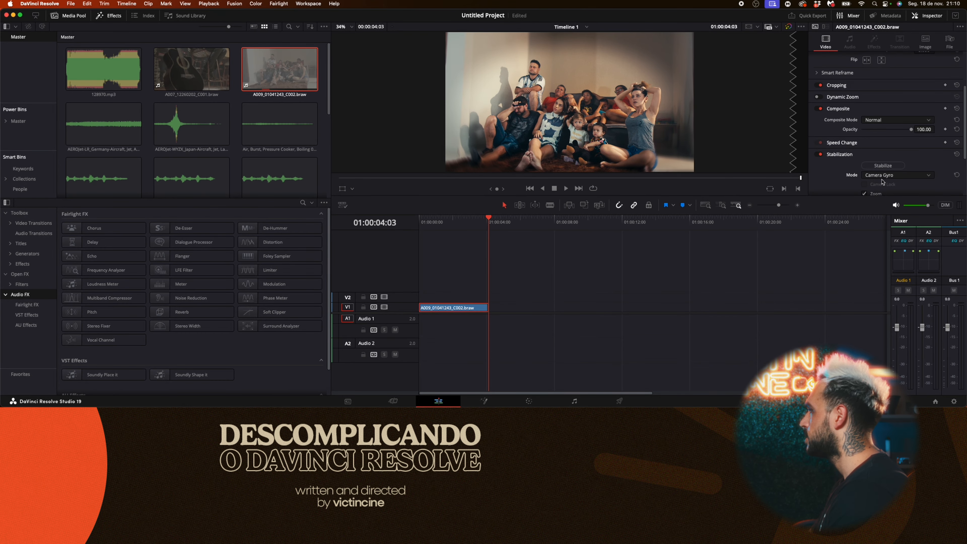
left_click(882, 166)
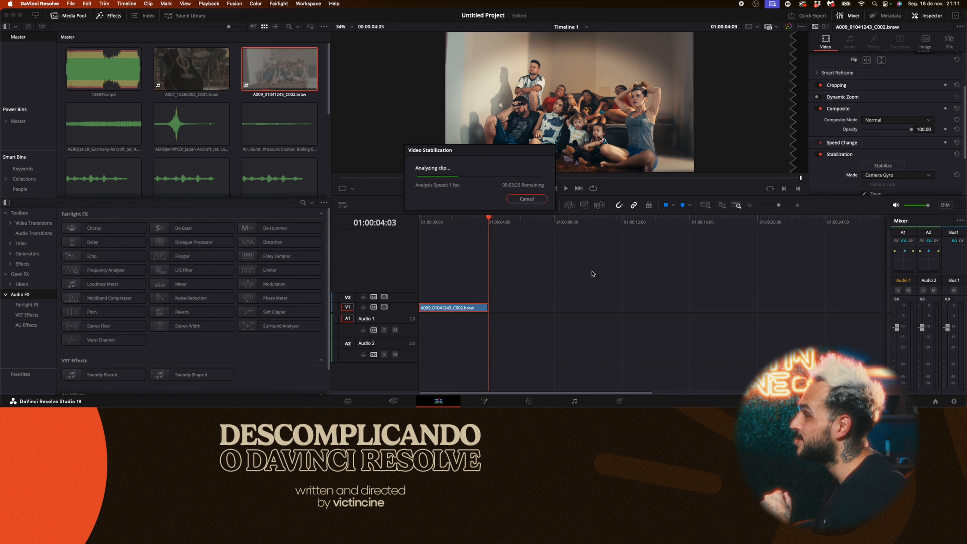
key("space")
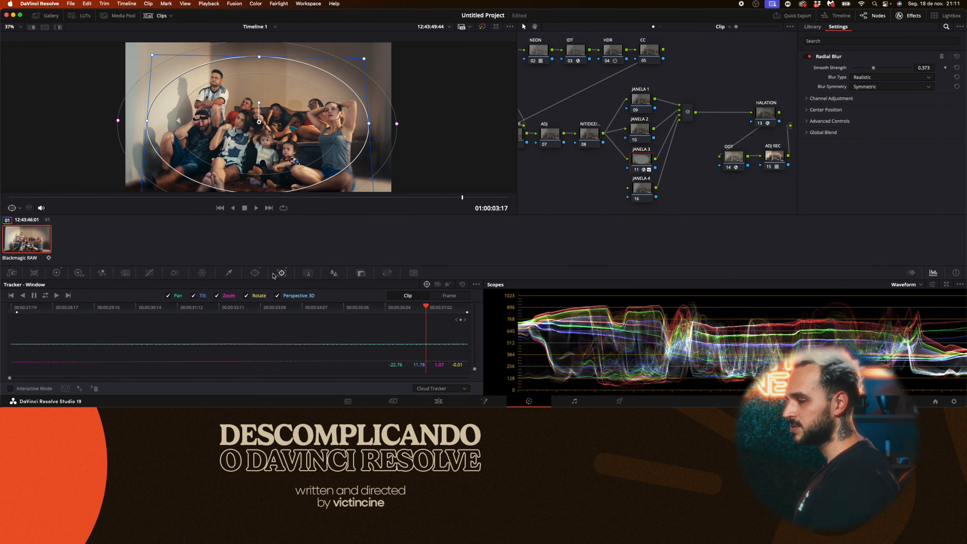
Turn off the on-screen window outline and play the clip in full screen from its first frame
left_click(56, 273)
left_click(254, 273)
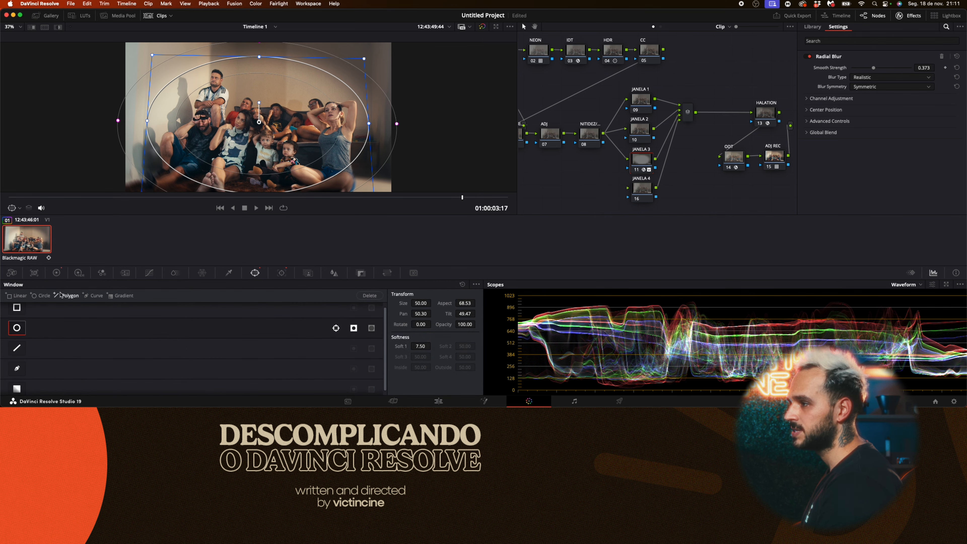
scroll(75, 313, "up", 1)
left_click(20, 208)
left_click(21, 219)
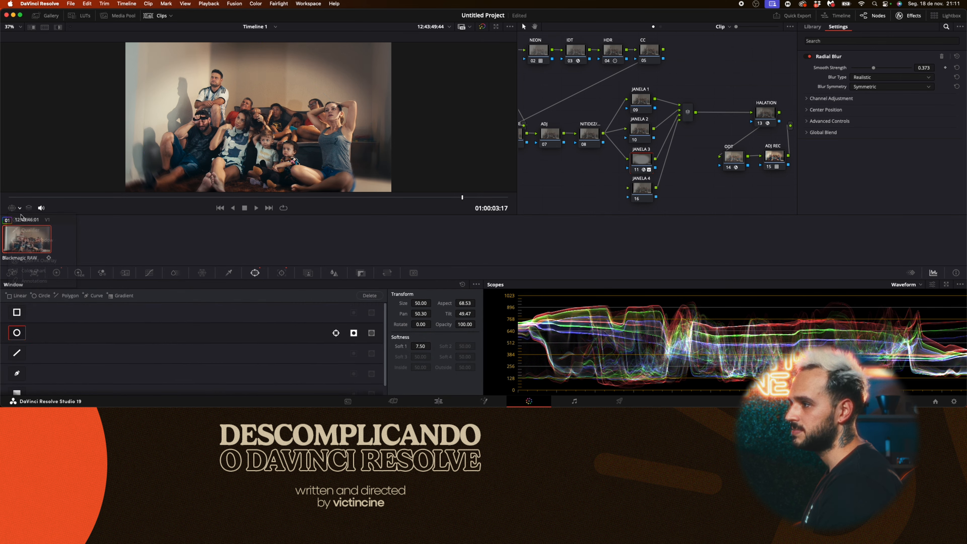
left_click(56, 273)
left_click_drag(137, 199, 0, 200)
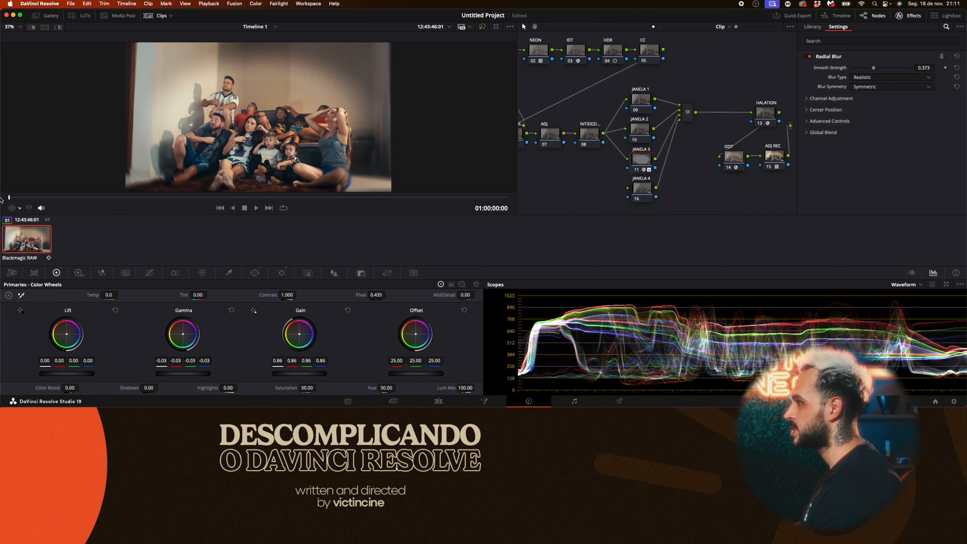
key("super+f")
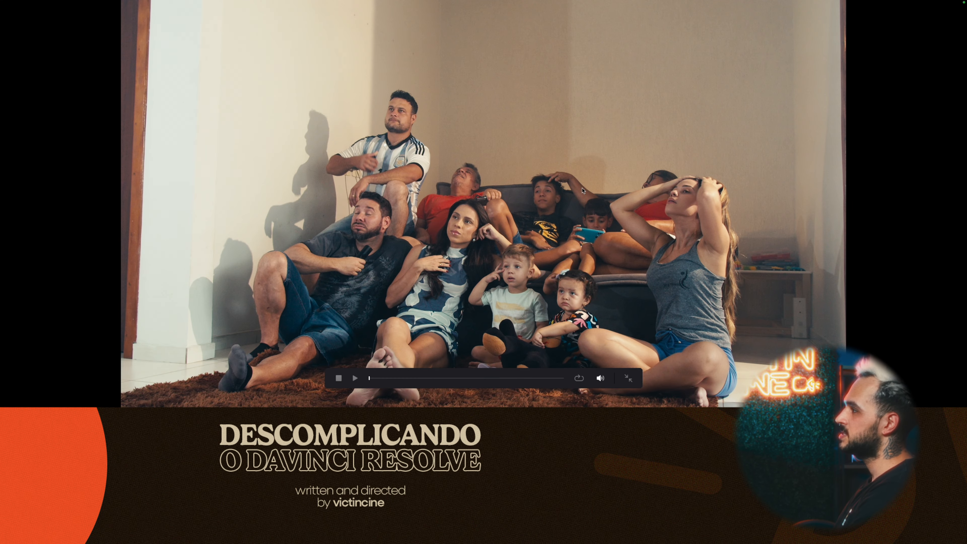
key("space")
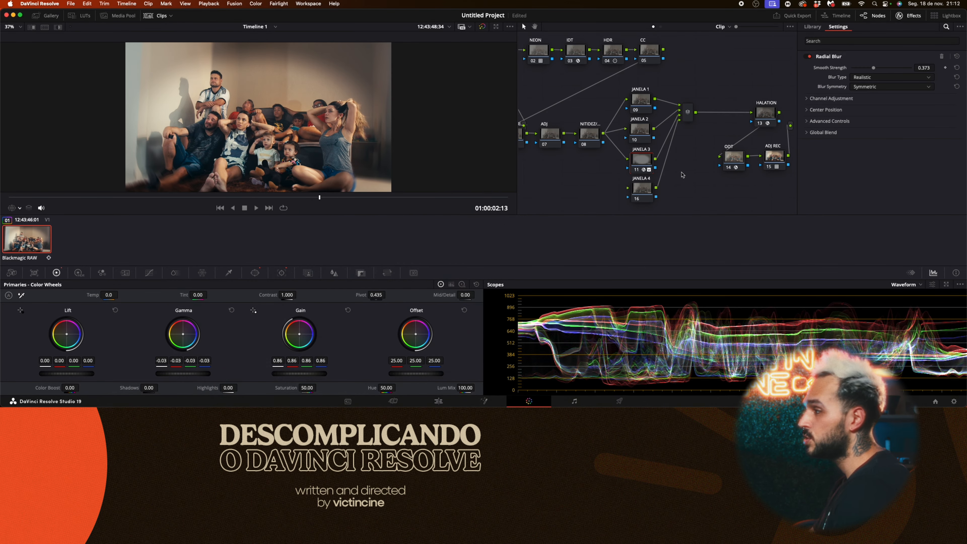
Add a gradient window to the lowest parallel node, rotated about -180° and centred at the frame's bottom edge, with Soft 1 about 4.42
left_click(255, 272)
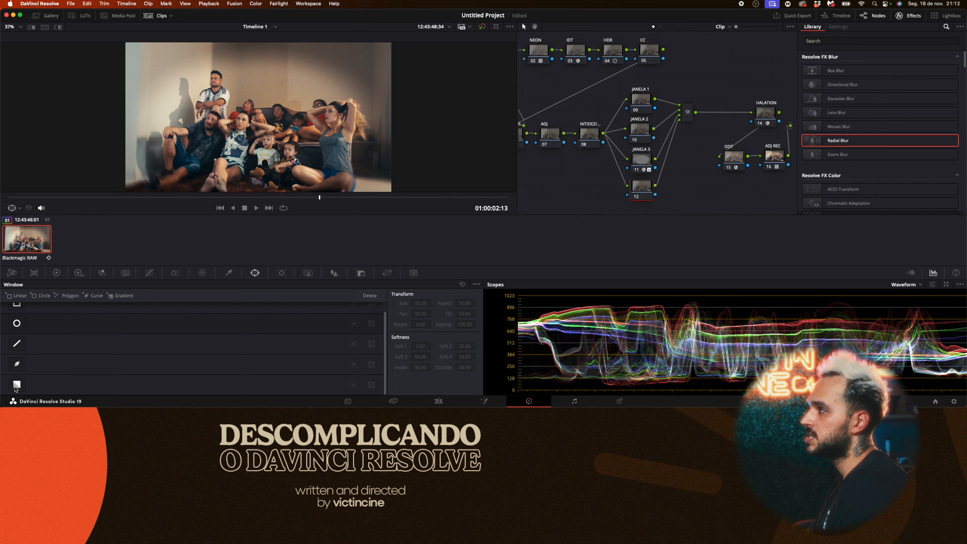
left_click(16, 386)
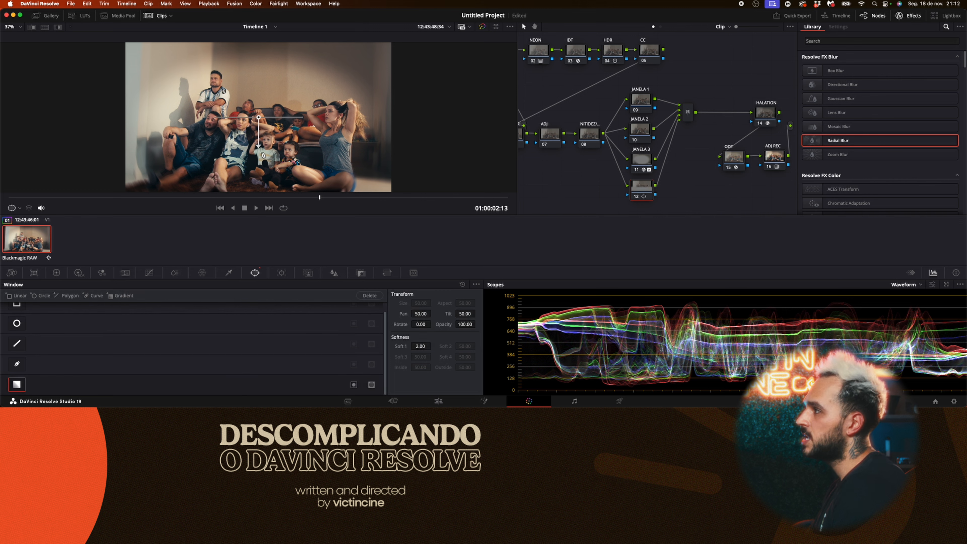
left_click_drag(262, 147, 259, 55)
left_click_drag(258, 118, 253, 196)
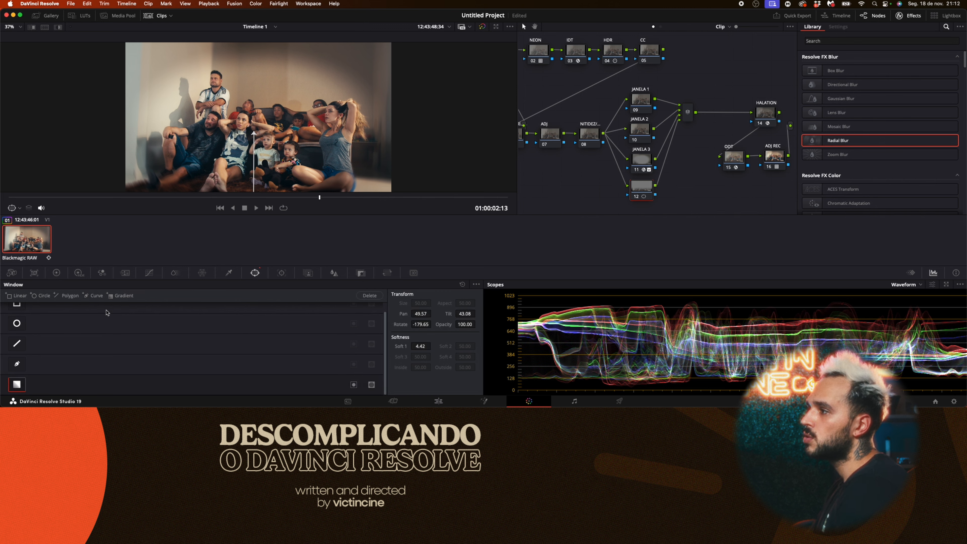
Set the gradient node's gamma to 0.01, extend the gradient's softness further up the frame and check the result in full screen
left_click(56, 273)
left_click_drag(195, 375, 196, 376)
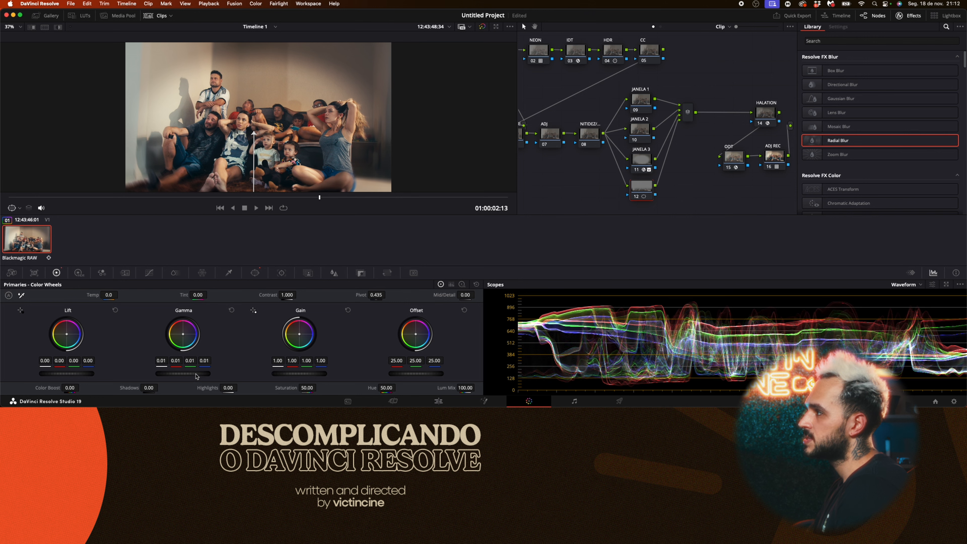
left_click_drag(253, 133, 257, 97)
key("super+f")
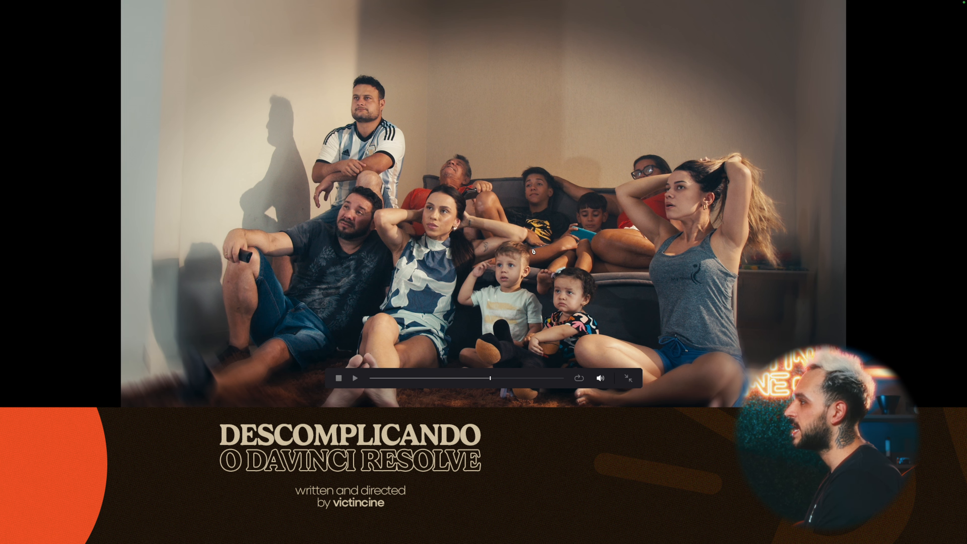
key("Escape")
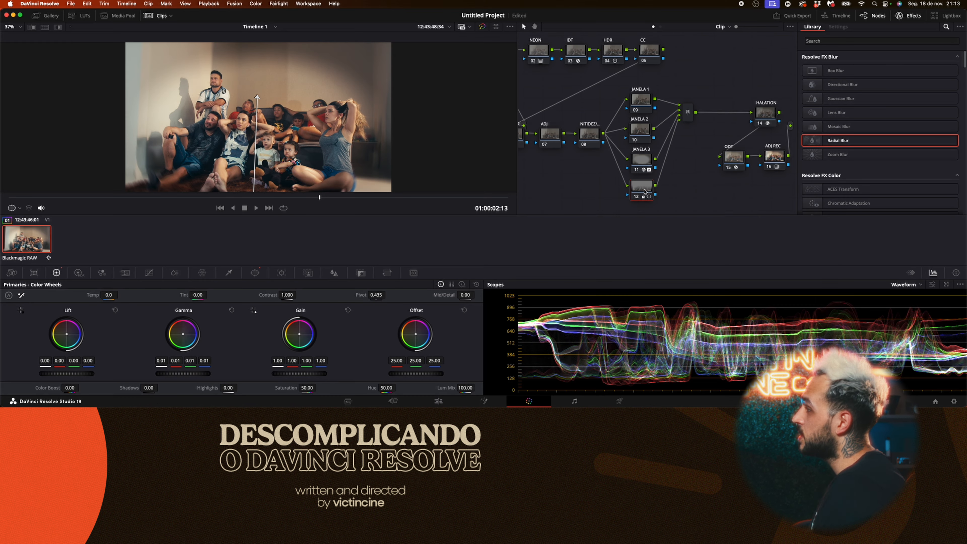
left_click(642, 162)
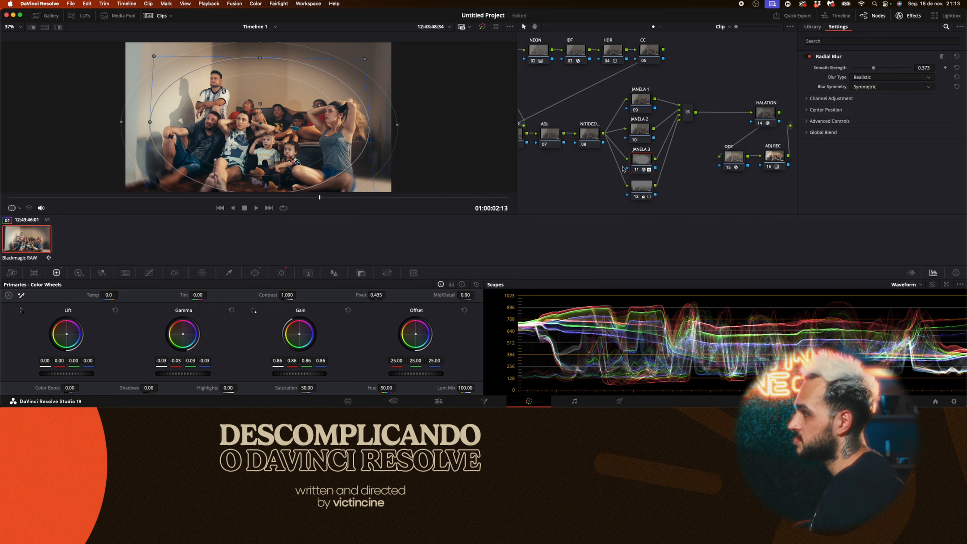
left_click(643, 133)
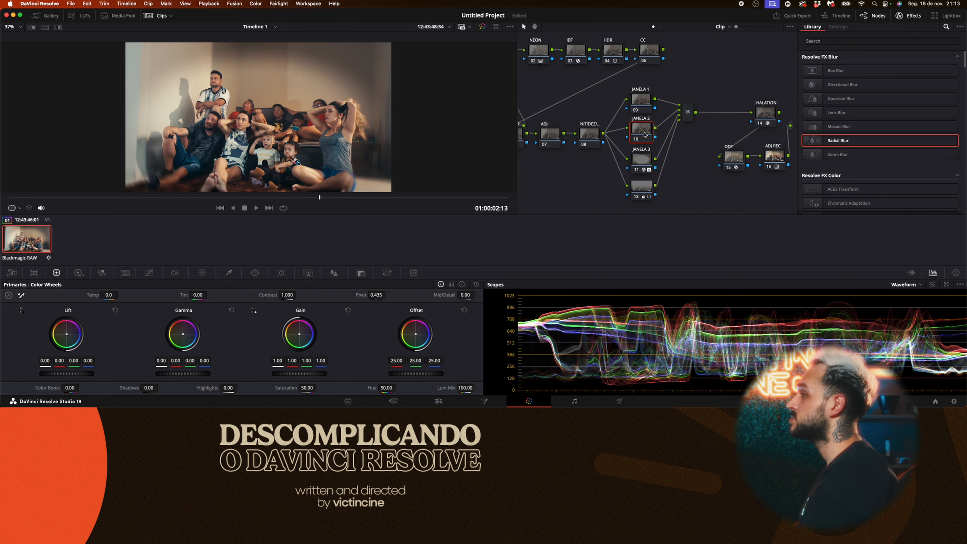
Move the ADJ REC node below ODT and add a new serial node after it
left_click(684, 156)
scroll(684, 156, "right", 2)
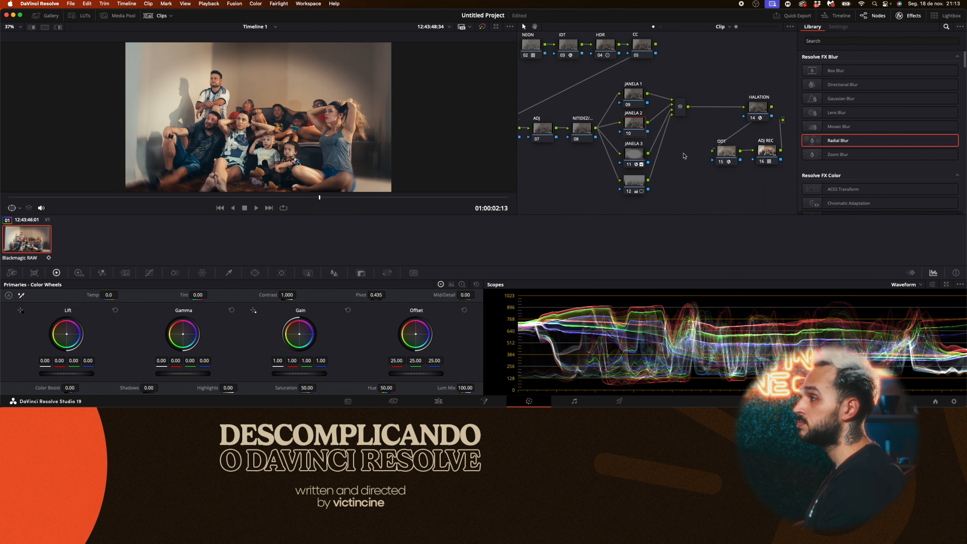
left_click_drag(760, 152, 694, 189)
key("alt+s")
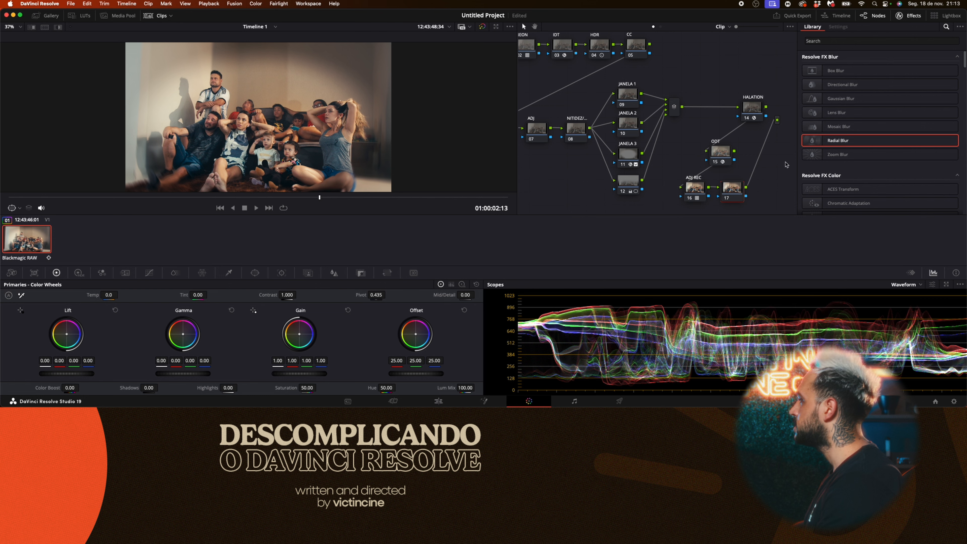
Add an alpha output linked to the new last node and give that node a circular window with softness 0.00 over the standing man
right_click(774, 152)
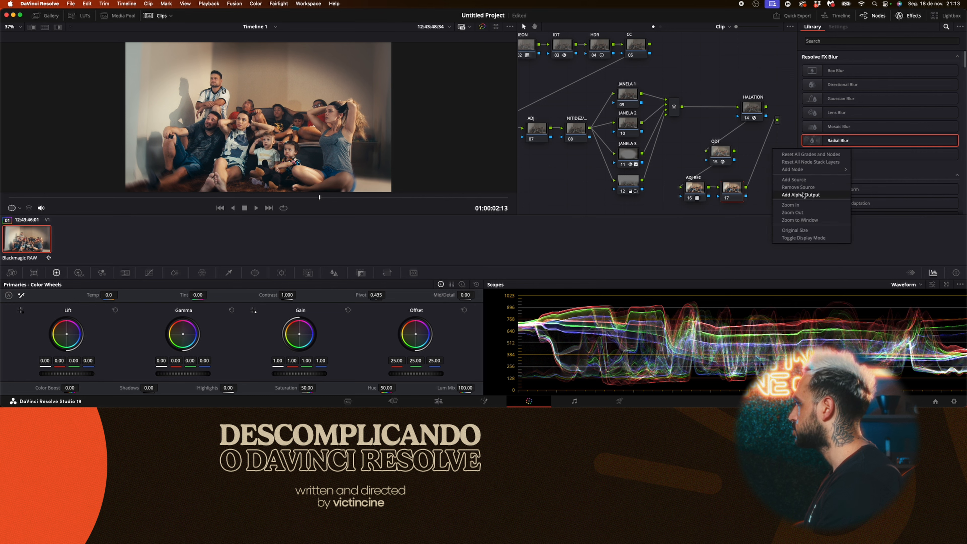
left_click(801, 194)
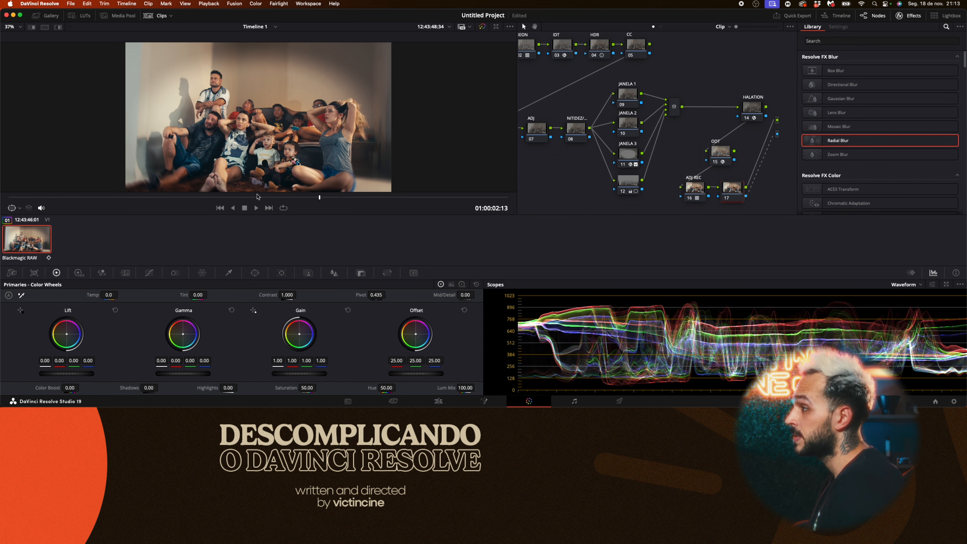
left_click(255, 272)
left_click(19, 326)
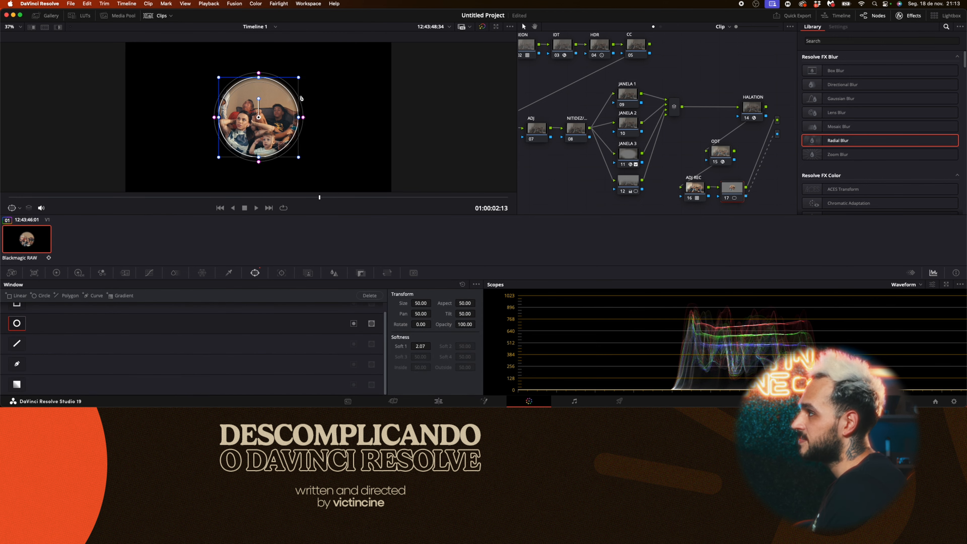
left_click_drag(286, 103, 300, 134)
left_click_drag(239, 137, 194, 108)
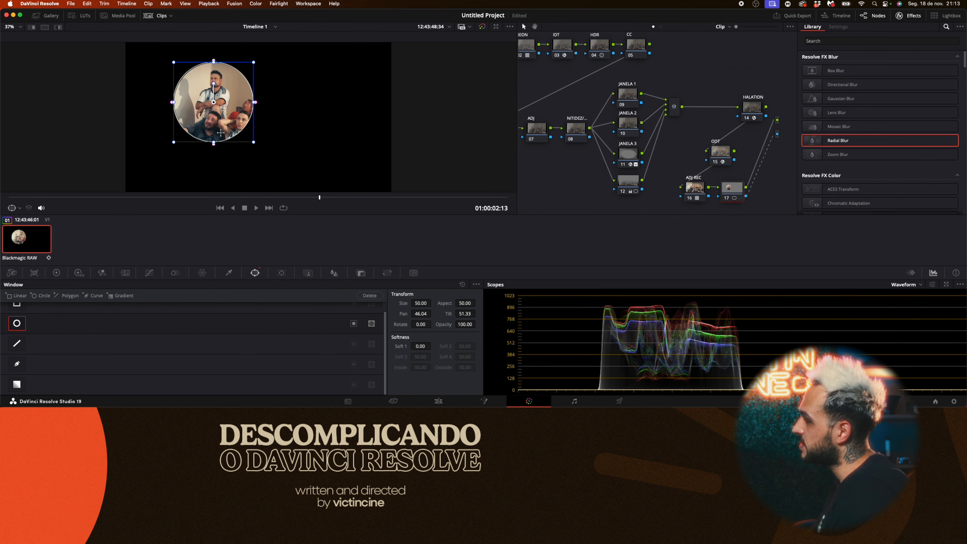
Shrink the circular window tightly around the standing man's head and torso and track it forward and backward through the clip
left_click(282, 272)
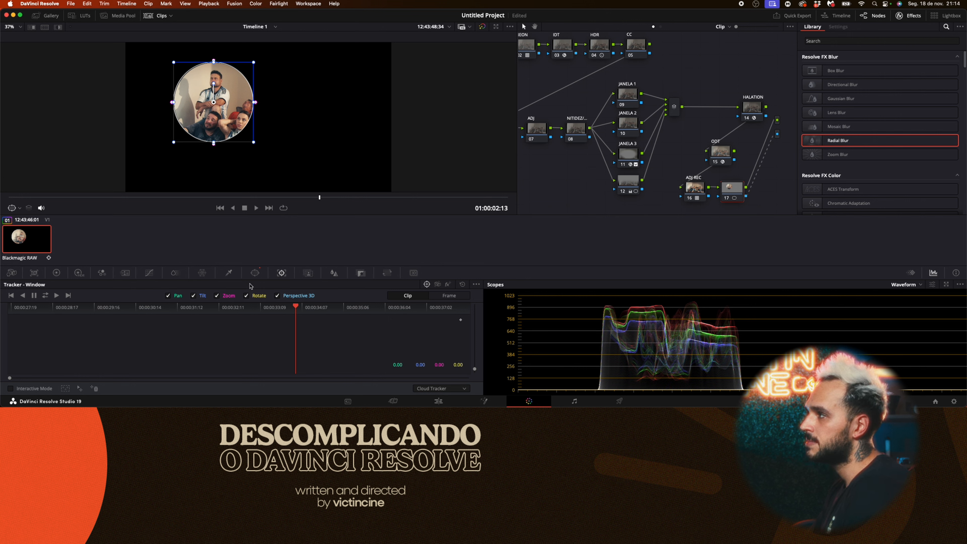
left_click_drag(255, 144, 215, 87)
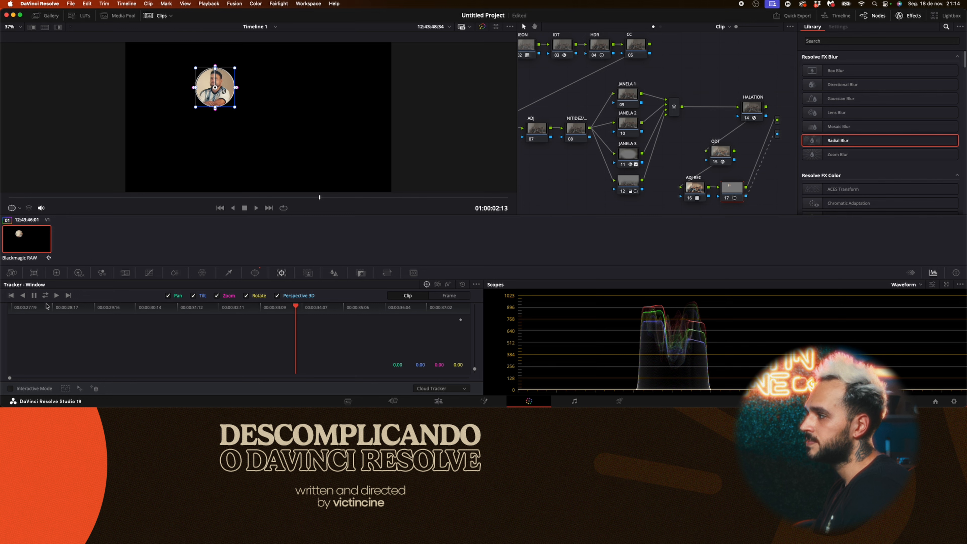
left_click(45, 295)
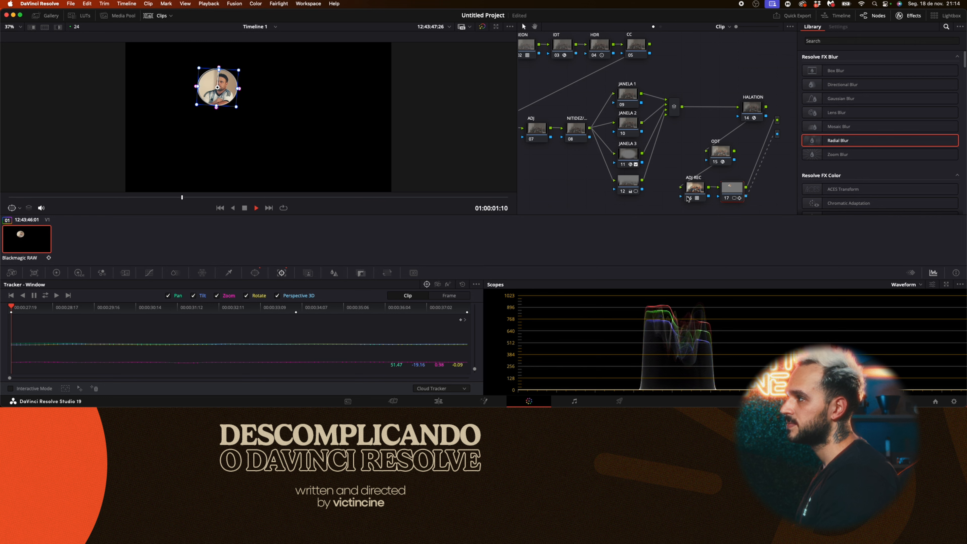
Undo the window tracking, the alpha output link and the last serial node with its circular window, and save the project
key("super+z")
key("super+z")
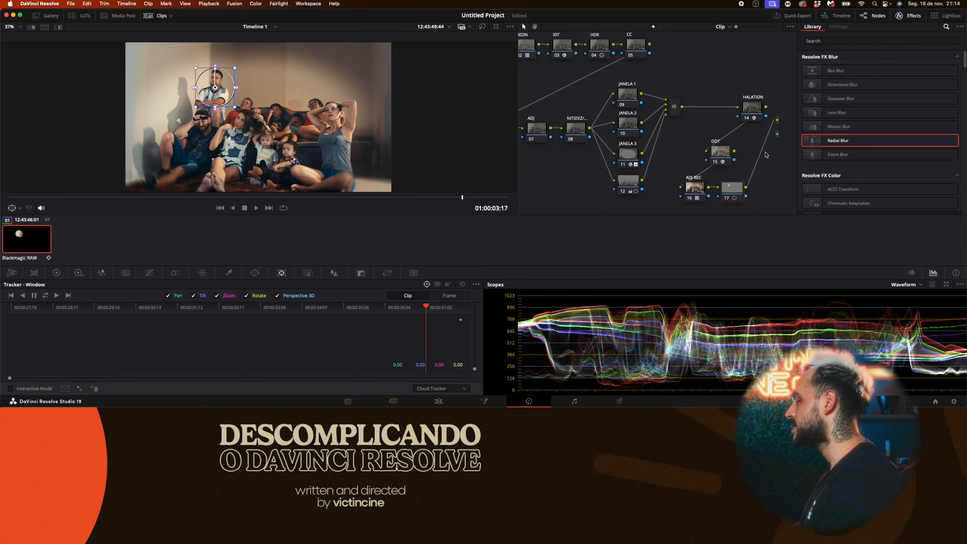
key("super+z")
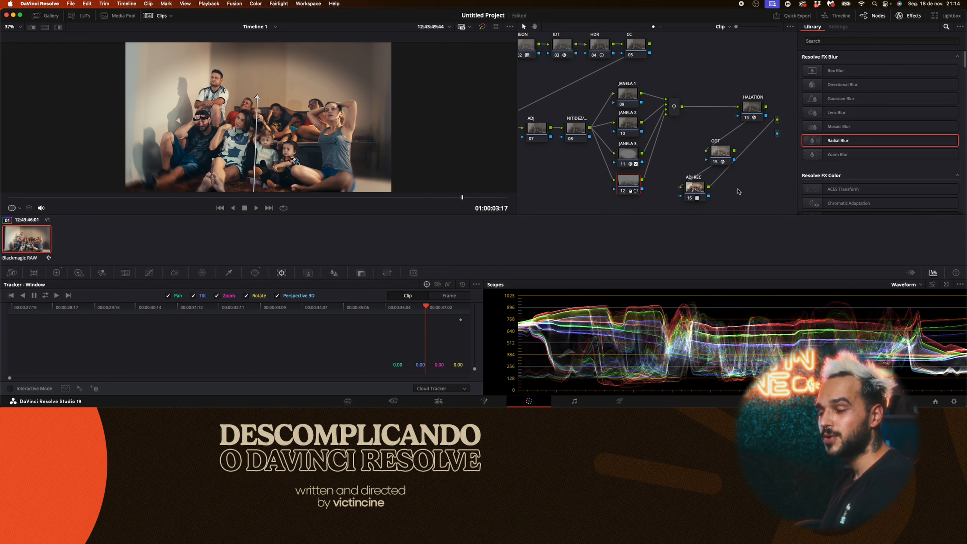
key("super+s")
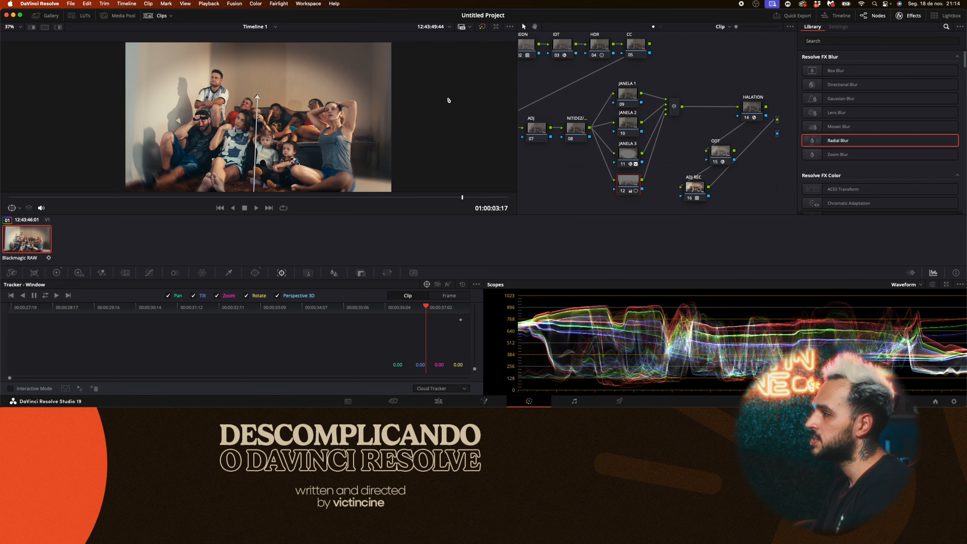
Draw a curve window on the JANELA 2 node closely outlining the whole group of people, and refine its outline near the standing man
left_click(255, 273)
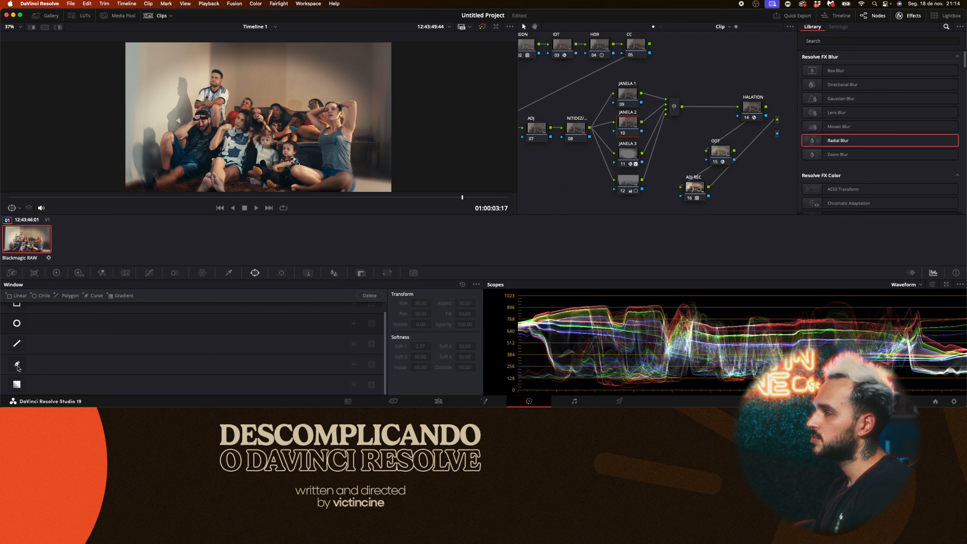
left_click(17, 364)
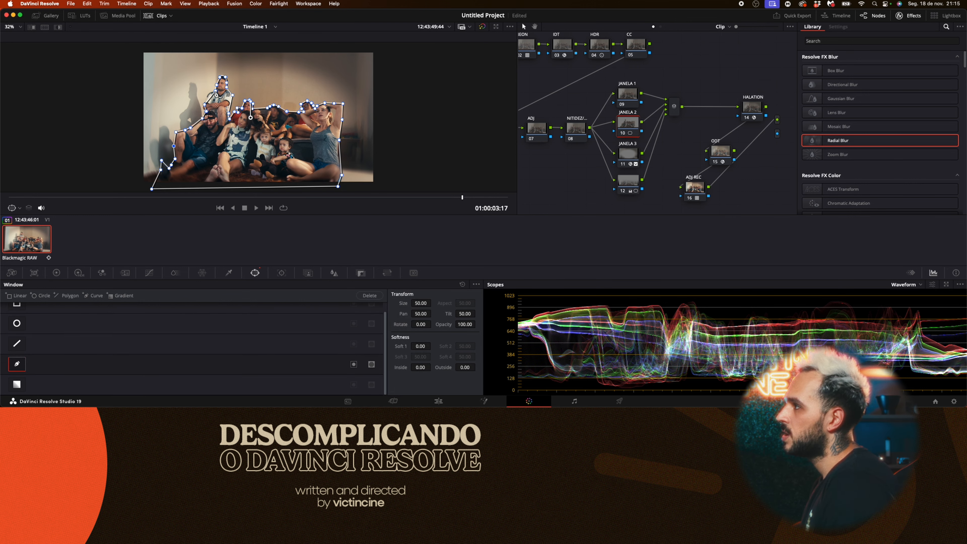
left_click_drag(210, 100, 207, 94)
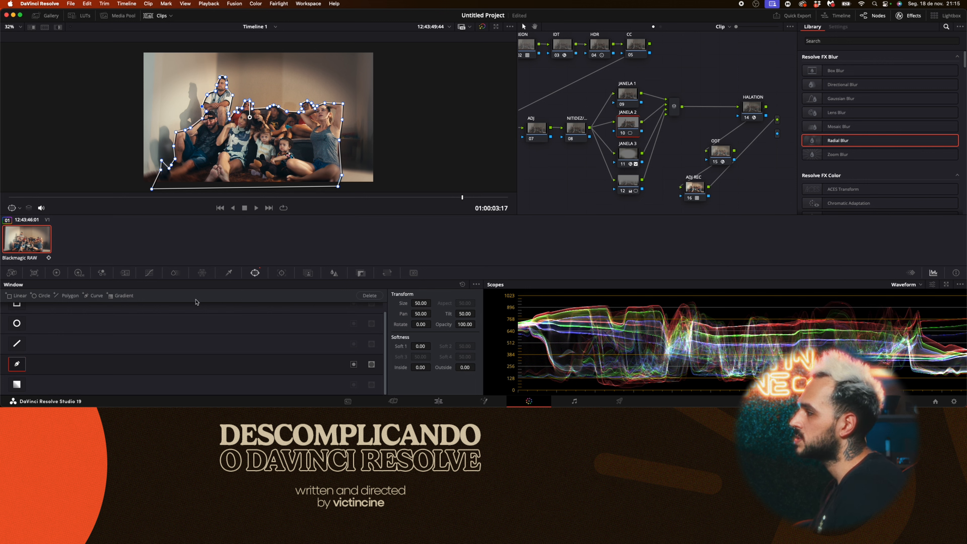
Track the group's curve window forward and backward through the clip
left_click(282, 273)
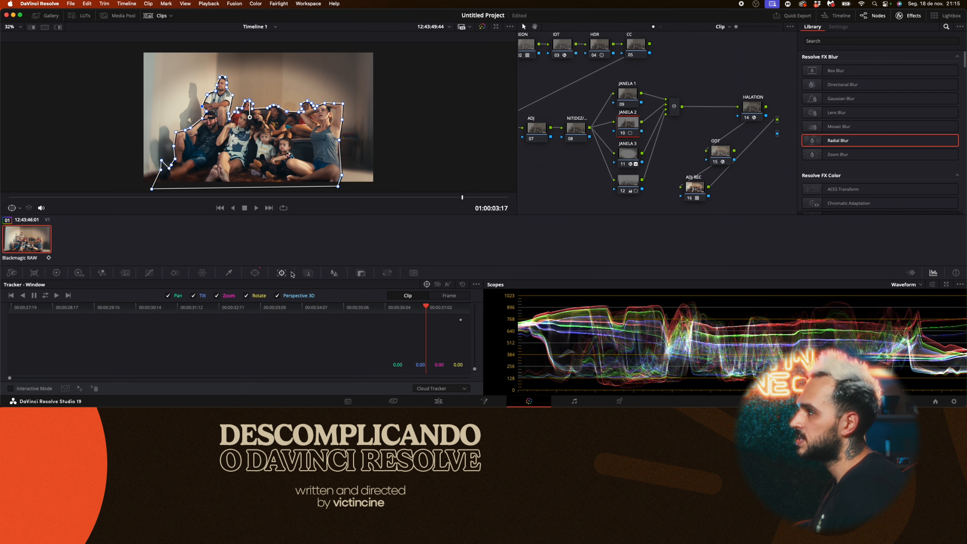
left_click(45, 296)
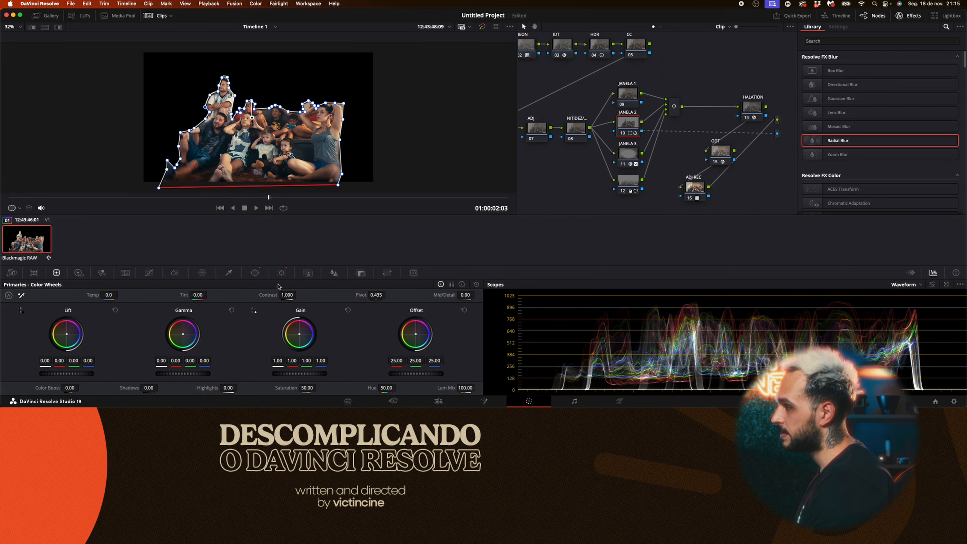
Clear the curve window's tracking data, remove the JANELA 2 node's alpha output link and show the primary color wheels
left_click(281, 272)
left_click(462, 285)
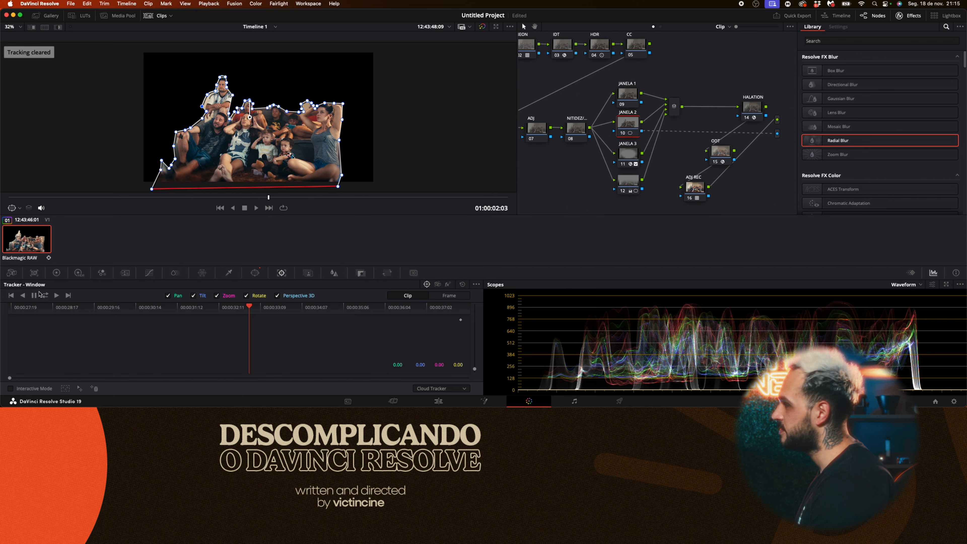
left_click(724, 133)
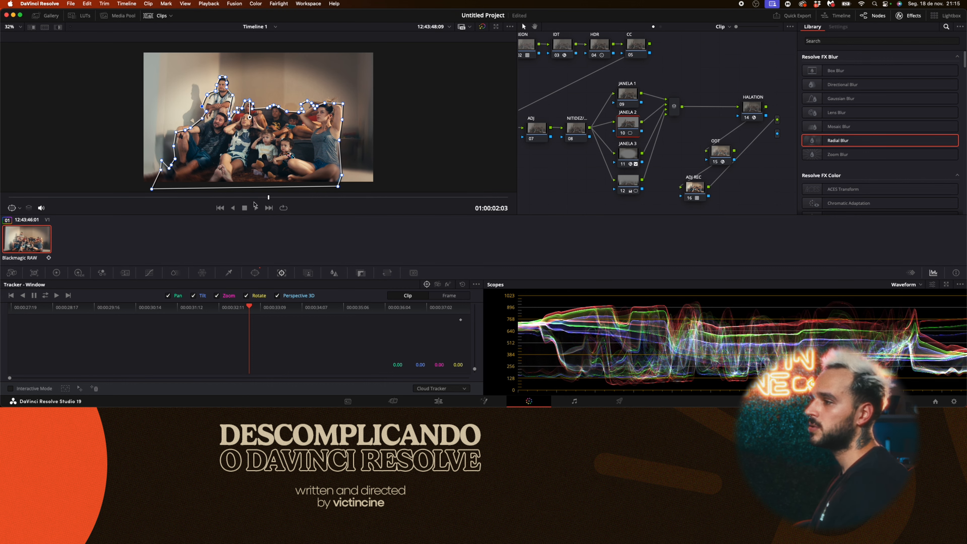
left_click(56, 273)
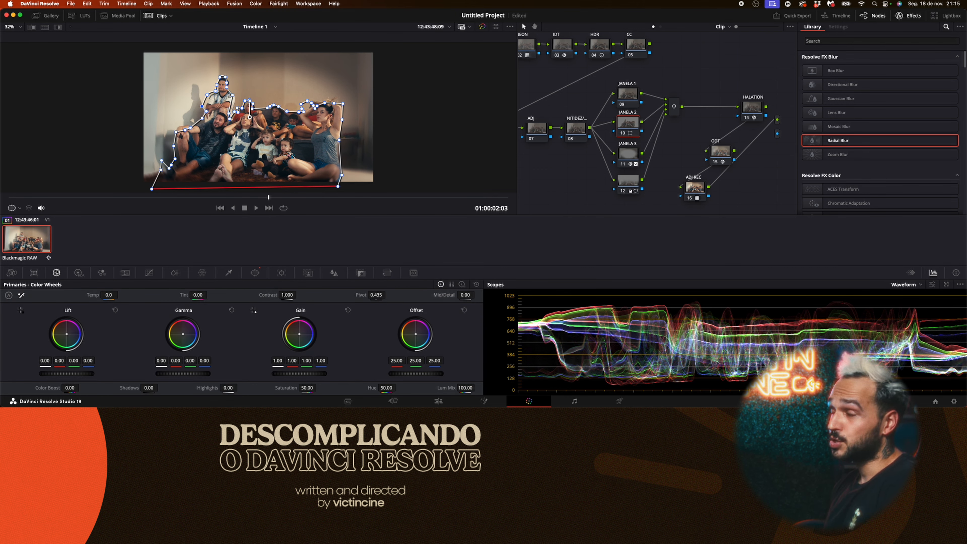